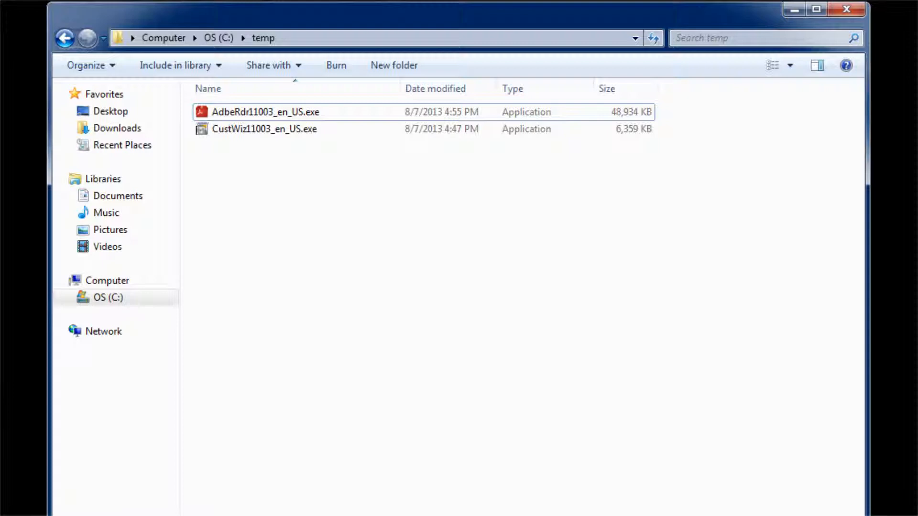
Step: Install Adobe Customization Wizard XI by running CustWiz11003_en_US.exe from C:\temp and completing its setup
{"action": "double_click", "coordinate": [272, 130]}
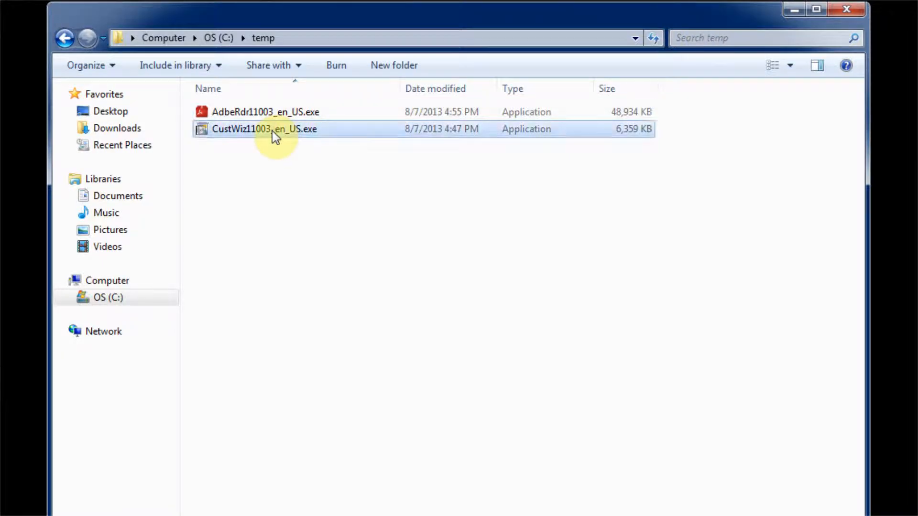
{"action": "left_click", "coordinate": [527, 343]}
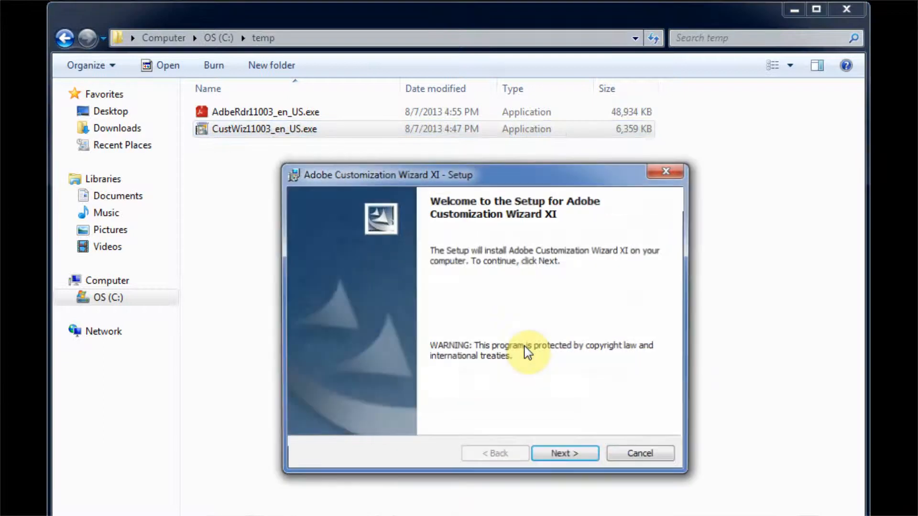
{"action": "left_click", "coordinate": [572, 458]}
{"action": "left_click", "coordinate": [571, 458]}
{"action": "left_click", "coordinate": [569, 457]}
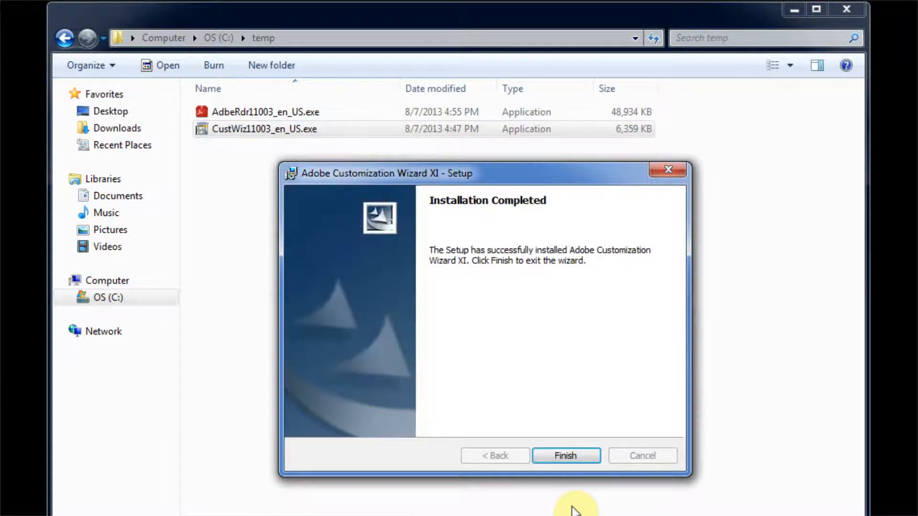
{"action": "left_click", "coordinate": [554, 460]}
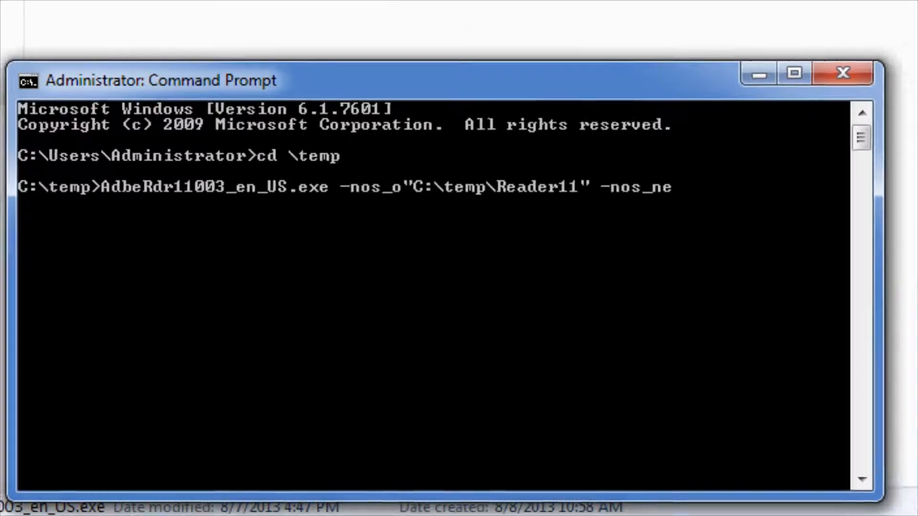
Step: Run AdbeRdr11003_en_US.exe -nos_o"C:\temp\Reader11" -nos_ne to extract the Reader installer, and open the extracted Reader11 folder
{"action": "key", "text": "Return"}
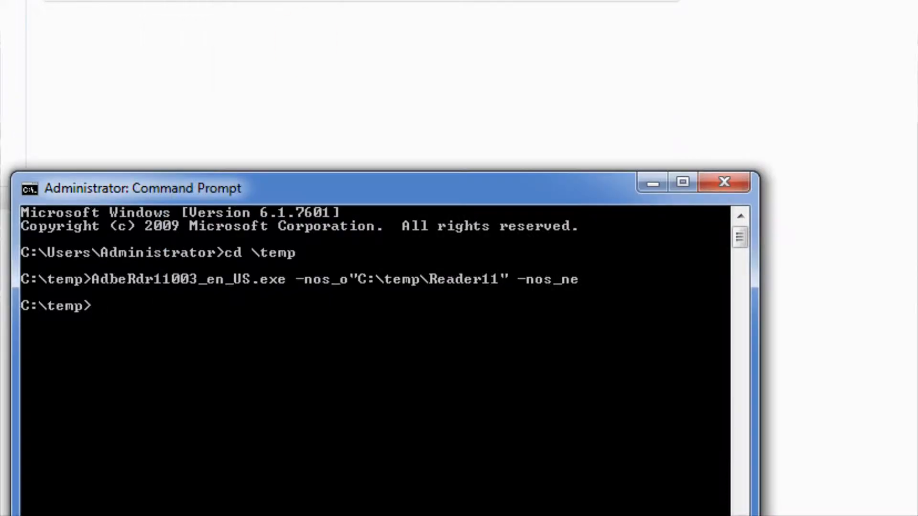
{"action": "left_click", "coordinate": [448, 3]}
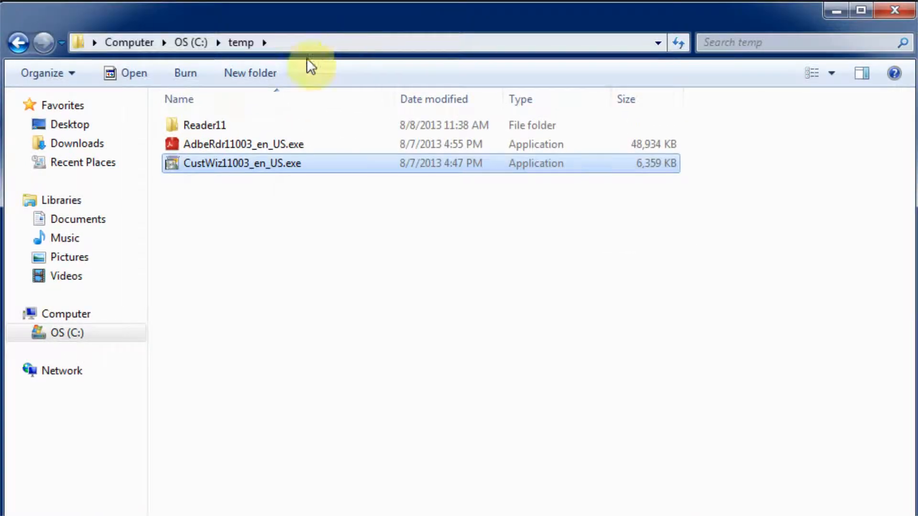
{"action": "double_click", "coordinate": [216, 125]}
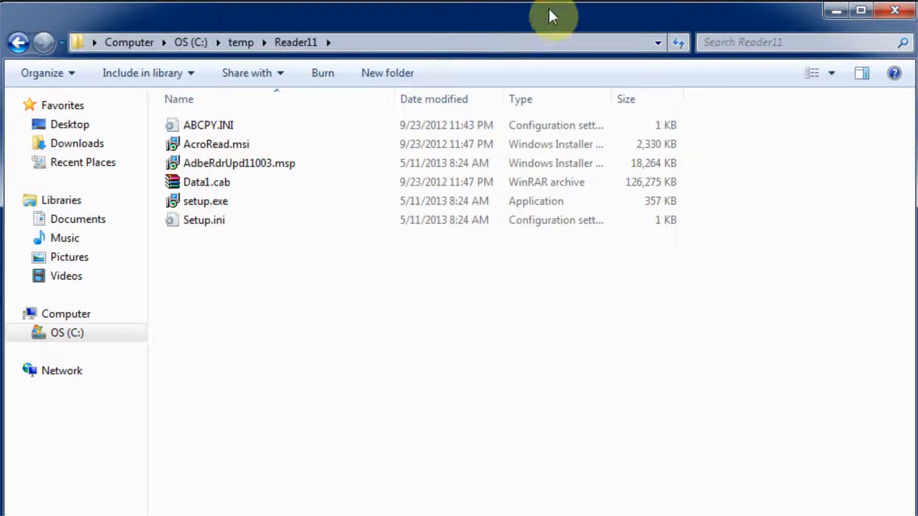
Step: Minimize the Reader11 folder window and launch Adobe Customization Wizard XI
{"action": "left_click", "coordinate": [836, 11]}
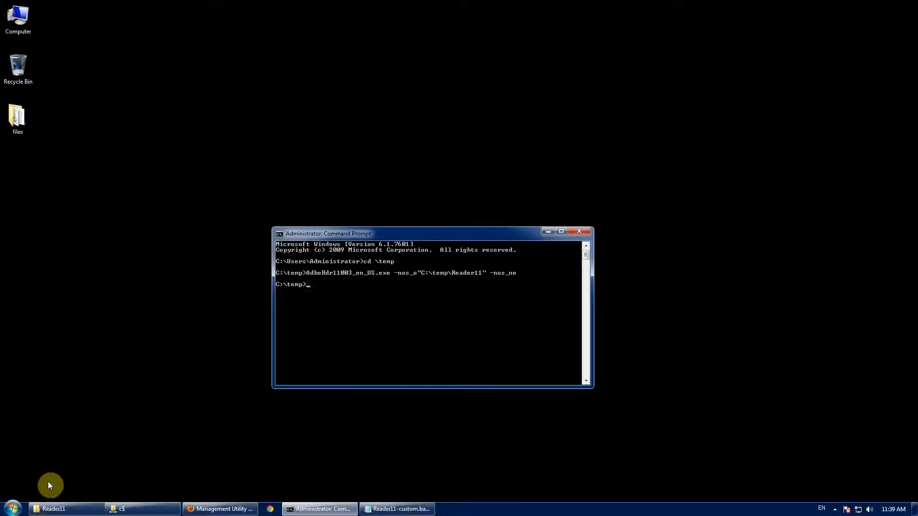
{"action": "left_click", "coordinate": [18, 506]}
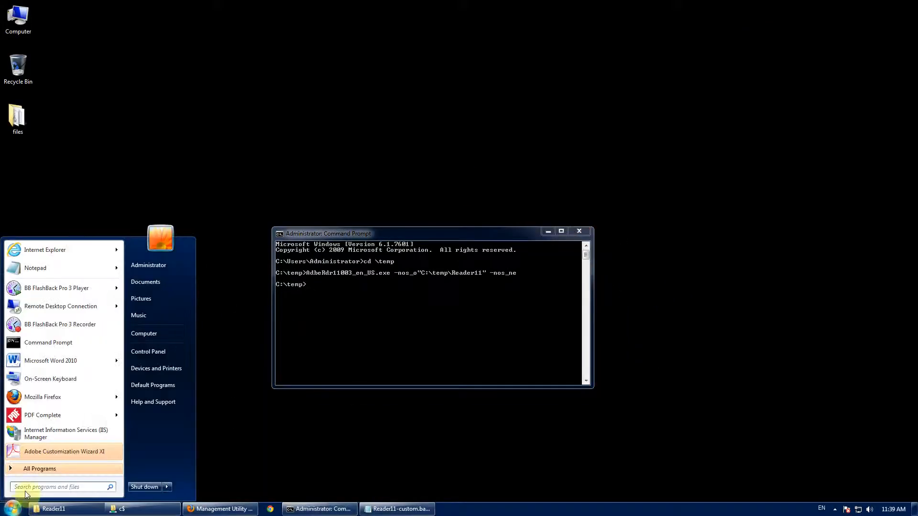
{"action": "left_click", "coordinate": [40, 468]}
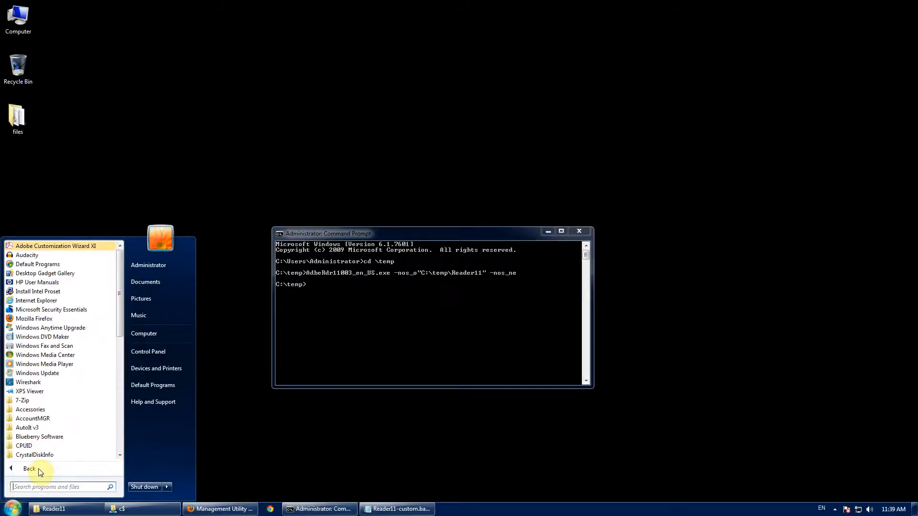
{"action": "left_click", "coordinate": [86, 249]}
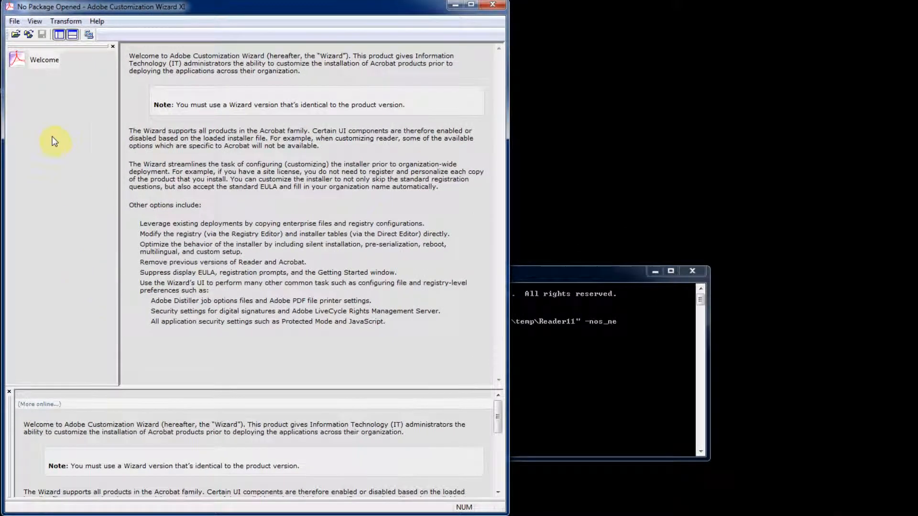
Step: Open the AcroRead.msi package from C:\temp\Reader11 in the wizard
{"action": "left_click", "coordinate": [14, 21]}
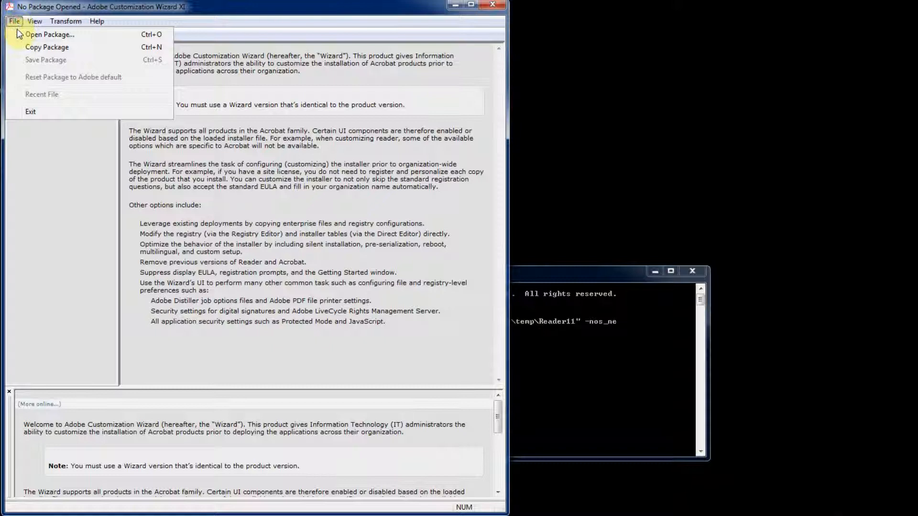
{"action": "left_click", "coordinate": [19, 34]}
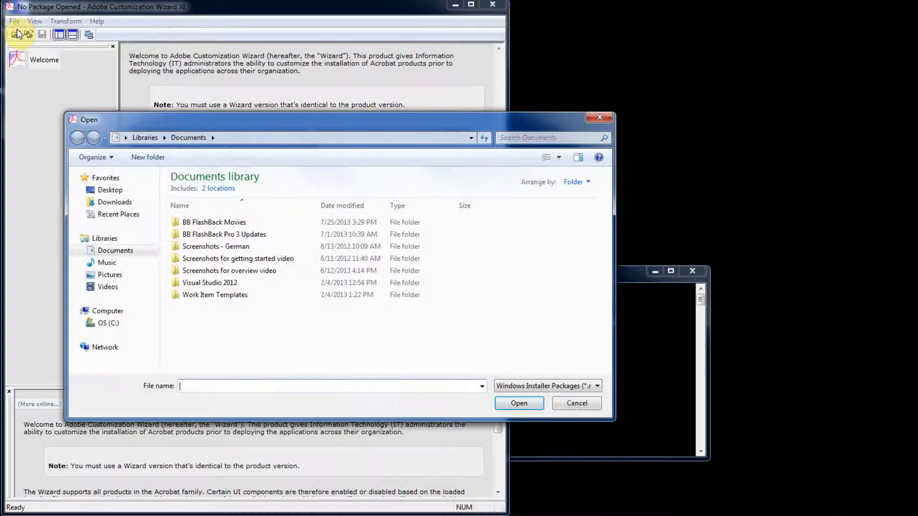
{"action": "left_click", "coordinate": [108, 323]}
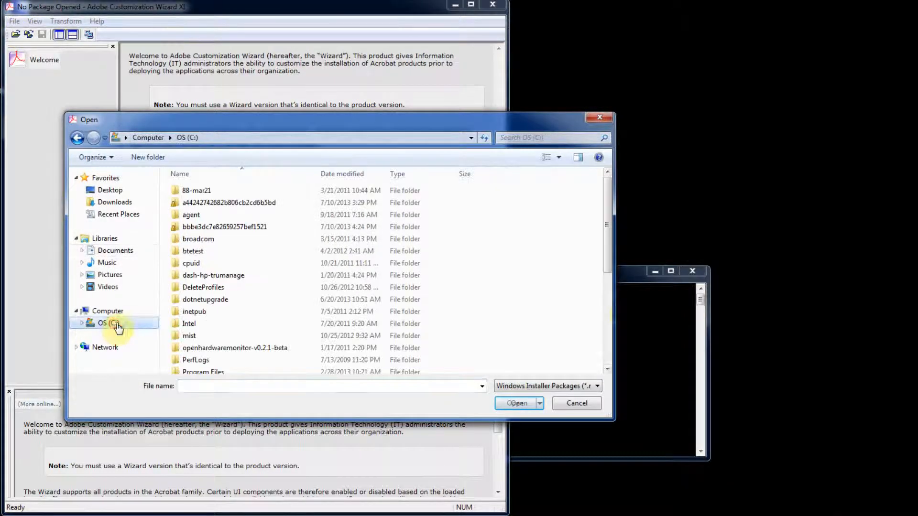
{"action": "left_click", "coordinate": [608, 327]}
{"action": "double_click", "coordinate": [210, 301]}
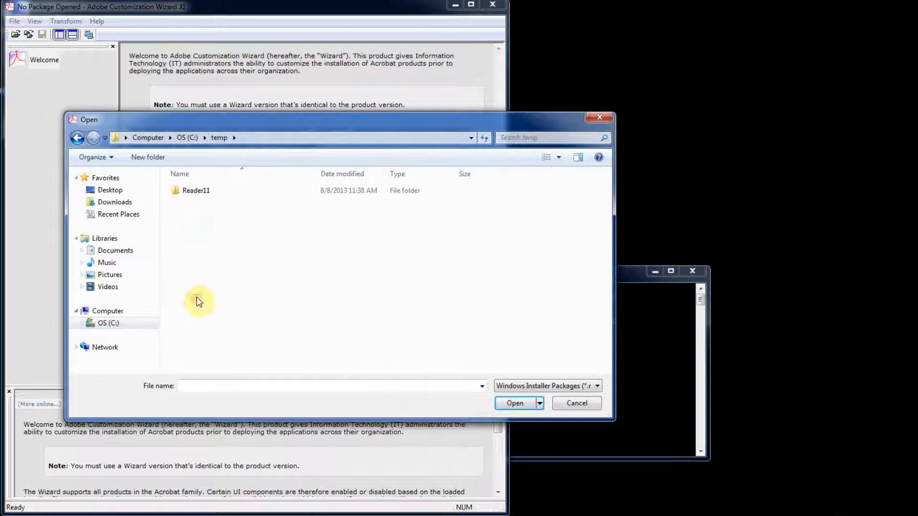
{"action": "double_click", "coordinate": [203, 192]}
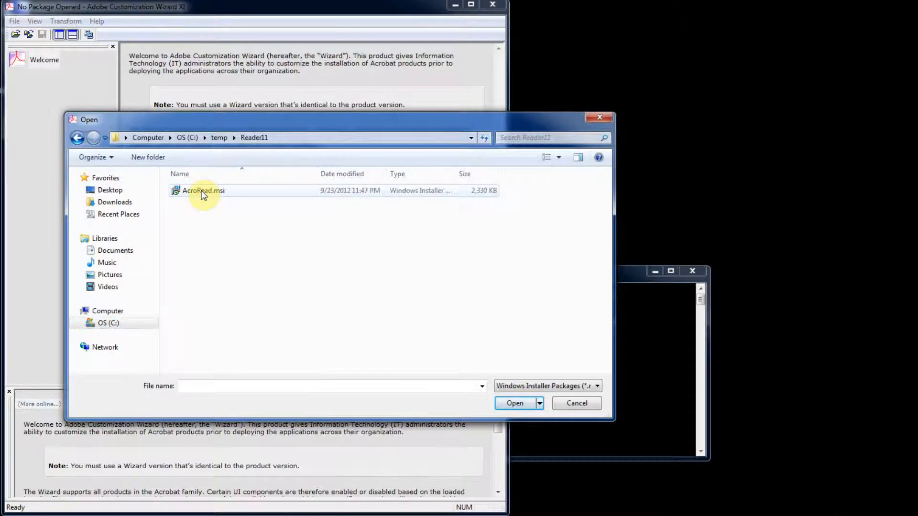
{"action": "left_click", "coordinate": [203, 191]}
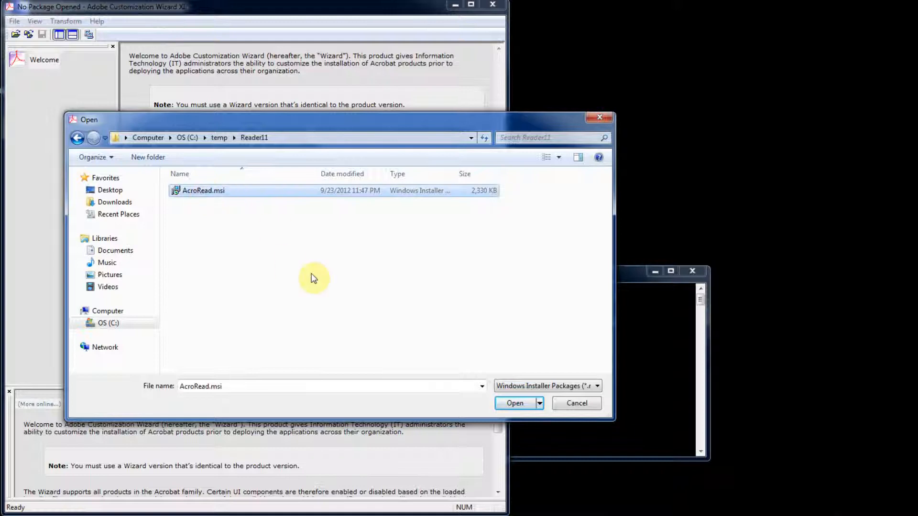
{"action": "left_click", "coordinate": [508, 408]}
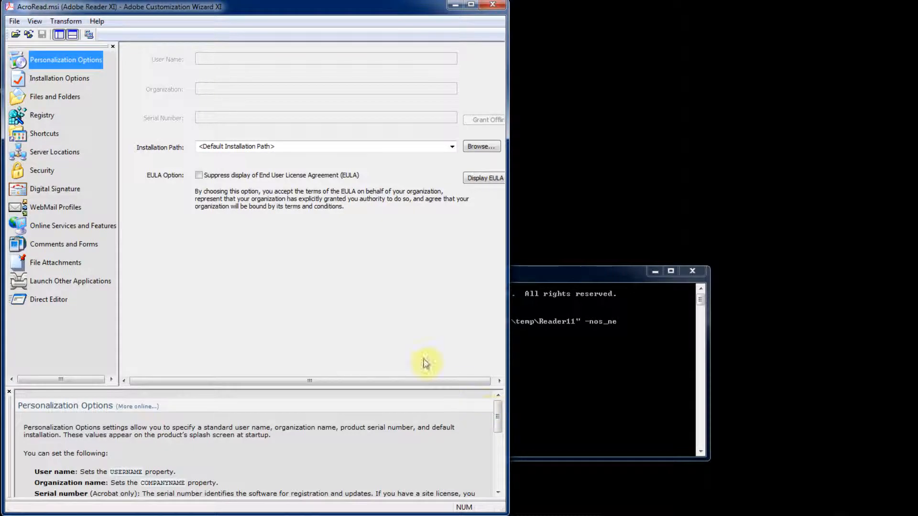
Step: Suppress the End User License Agreement display and set the installation to run silently with reboot suppressed
{"action": "left_click", "coordinate": [199, 176]}
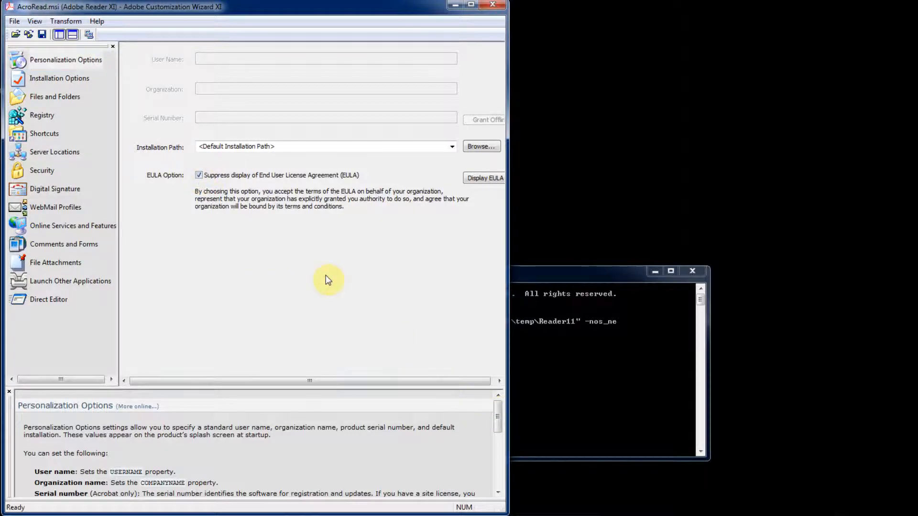
{"action": "left_click", "coordinate": [41, 80]}
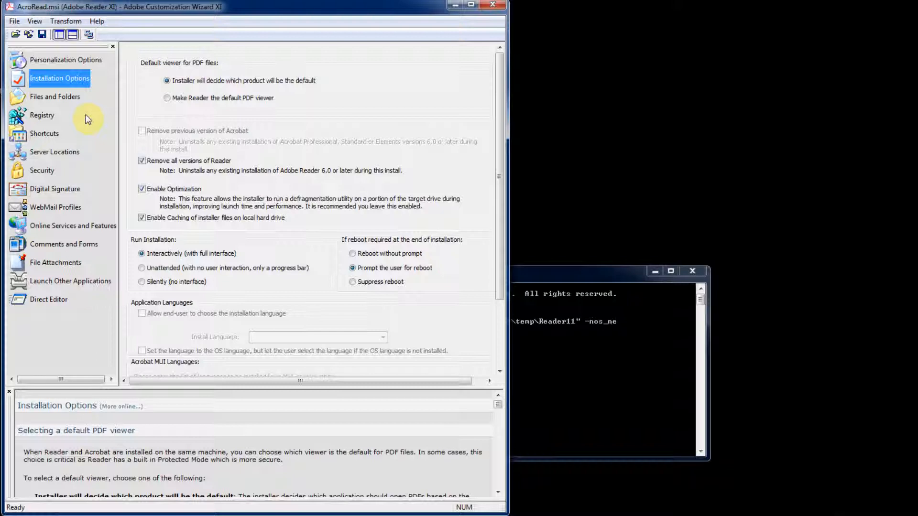
{"action": "left_click", "coordinate": [143, 282]}
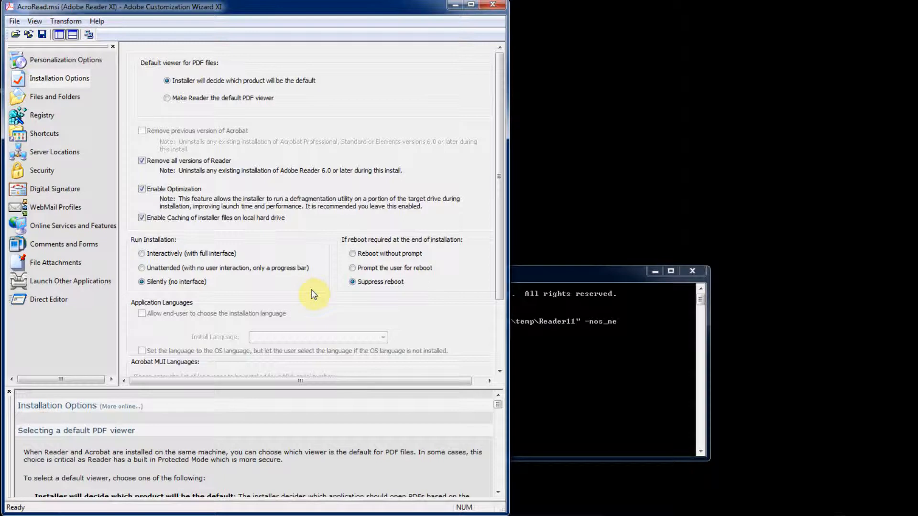
Step: Remove the Adobe Reader XI shortcut from the destination computer's Desktop
{"action": "left_click", "coordinate": [55, 137]}
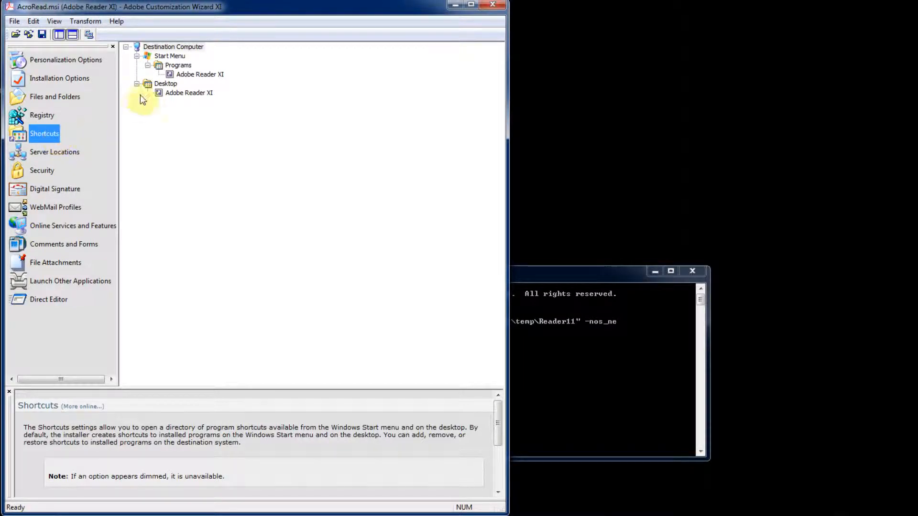
{"action": "left_click", "coordinate": [175, 94]}
{"action": "right_click", "coordinate": [173, 92]}
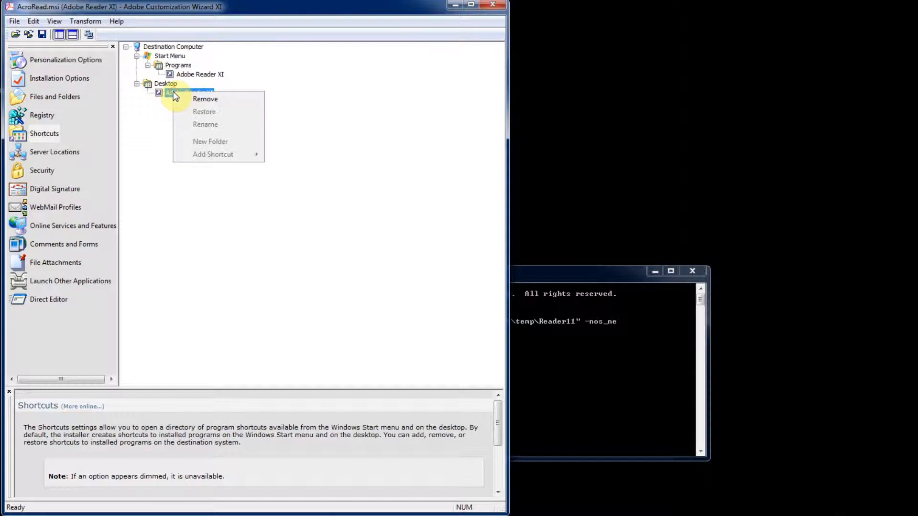
{"action": "left_click", "coordinate": [189, 98]}
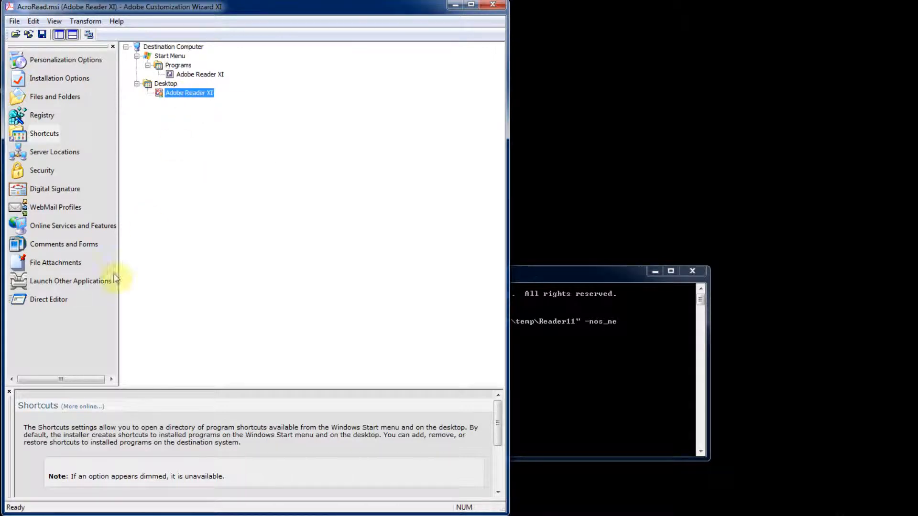
Step: In the online features, disable product updates and set loading trusted root certificates from Adobe to Disable
{"action": "left_click", "coordinate": [64, 227]}
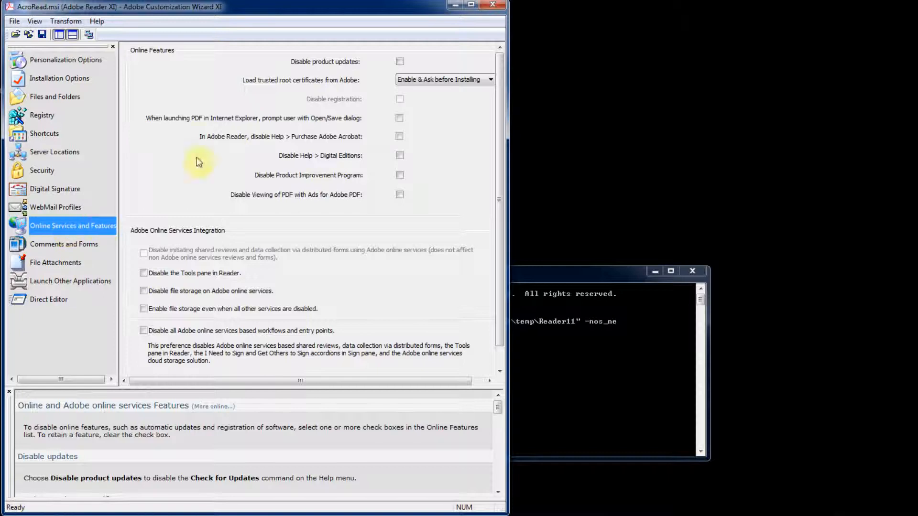
{"action": "left_click", "coordinate": [400, 63]}
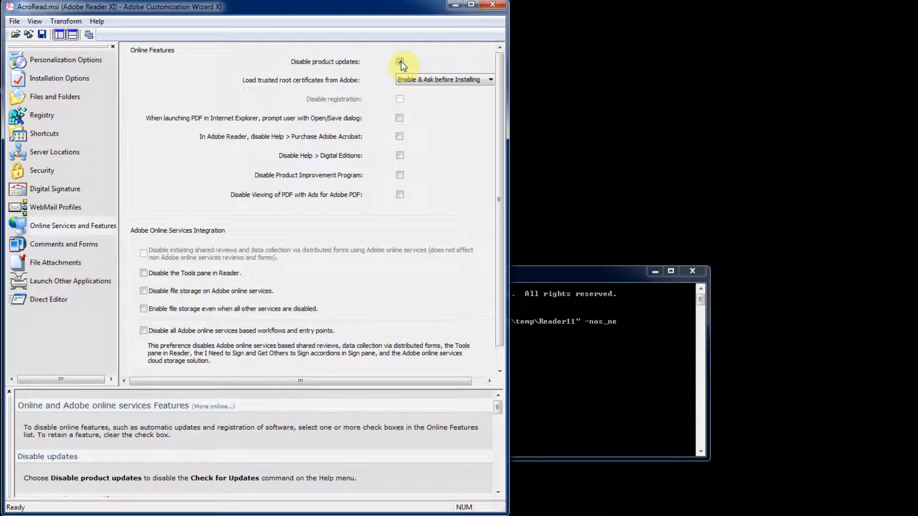
{"action": "left_click", "coordinate": [488, 79]}
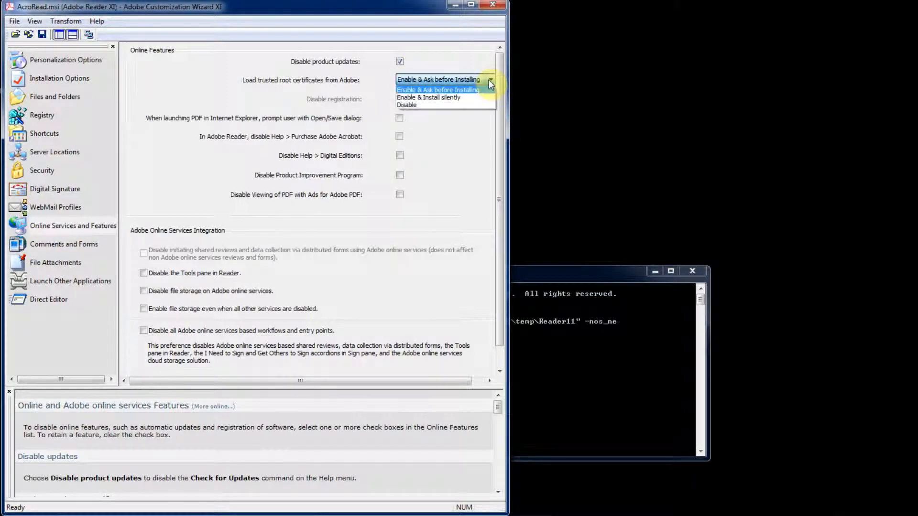
{"action": "left_click", "coordinate": [472, 105]}
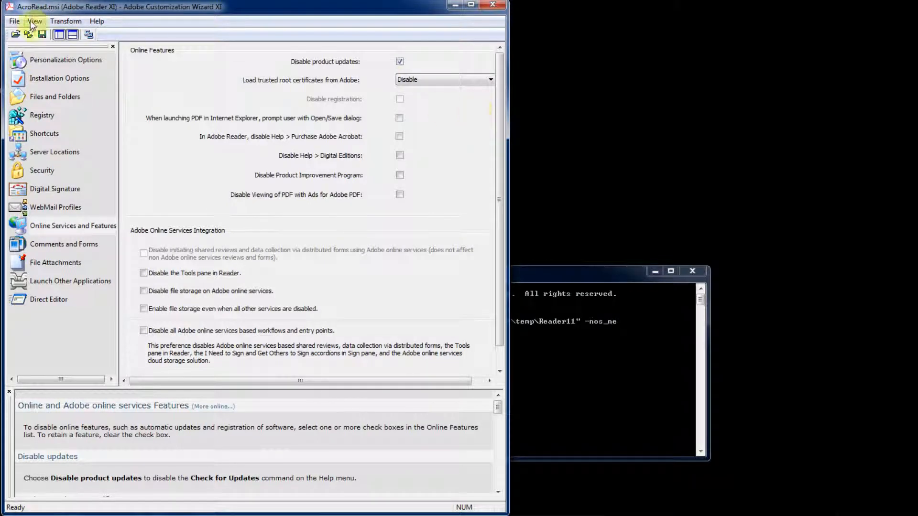
Step: Generate a transform from the current settings and save it as custom.mst in C:\temp\Reader11
{"action": "left_click", "coordinate": [58, 23]}
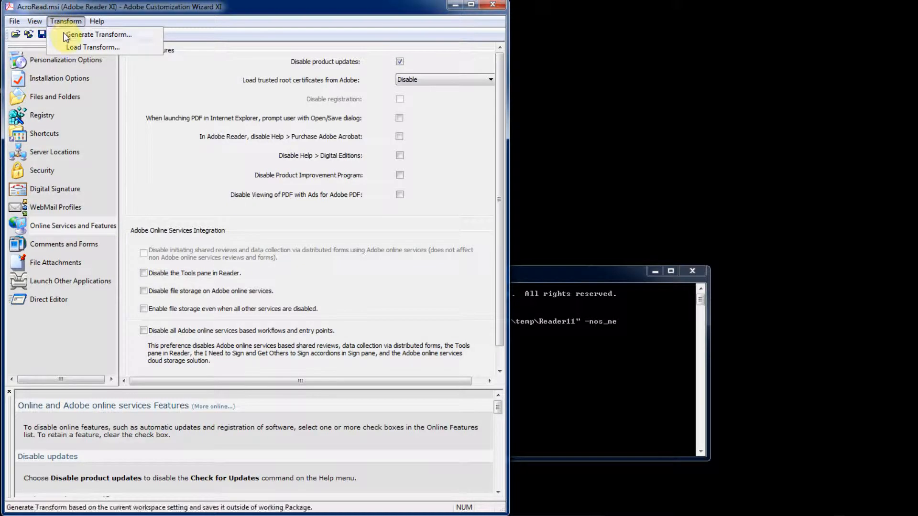
{"action": "left_click", "coordinate": [64, 33]}
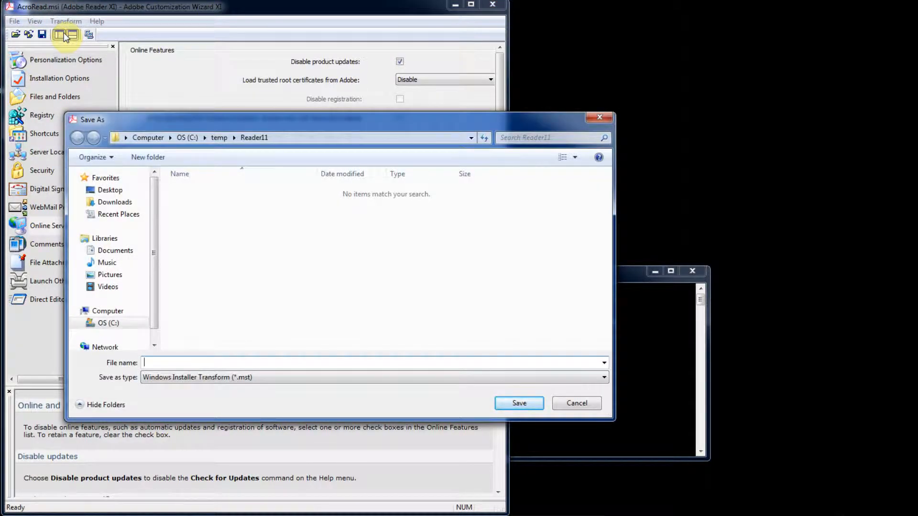
{"action": "type", "text": "custom.mst"}
{"action": "left_click", "coordinate": [519, 406]}
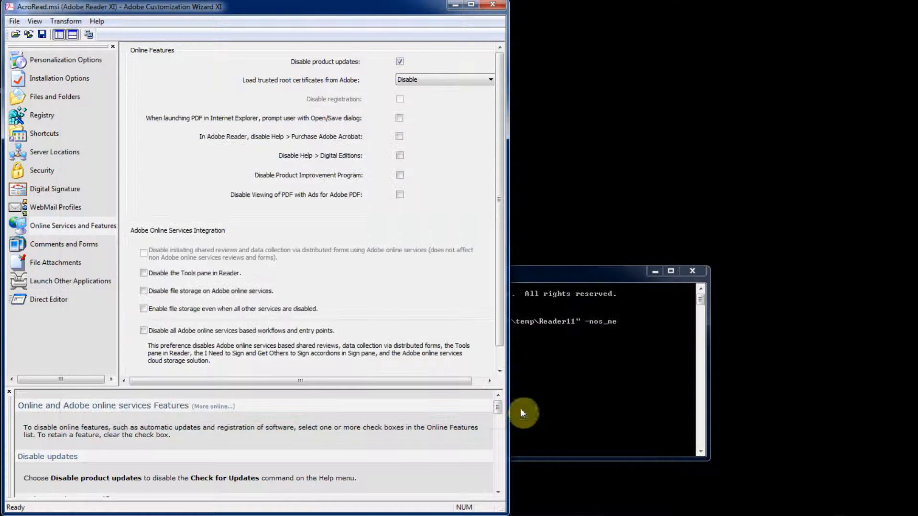
Step: Close the wizard without saving changes to AcroRead.msi, minimize Command Prompt and switch to Reader11-custom.bat in Notepad
{"action": "left_click", "coordinate": [497, 10]}
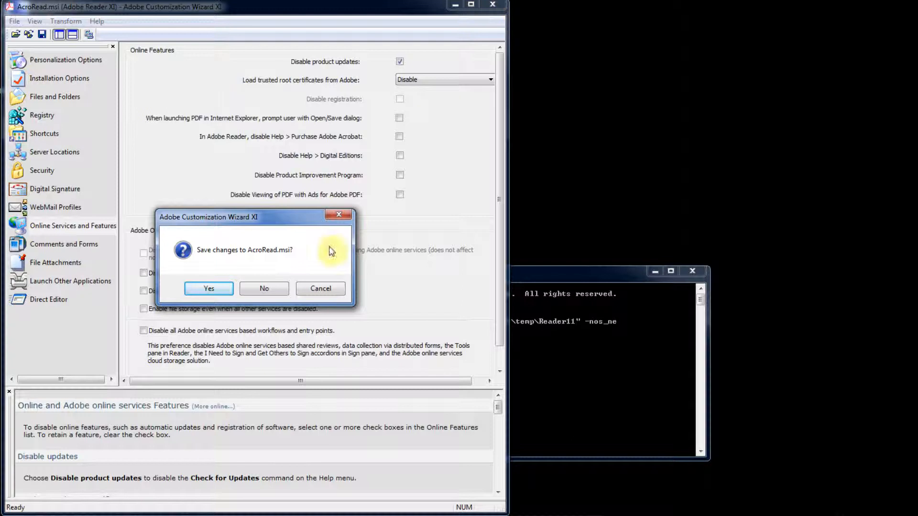
{"action": "left_click", "coordinate": [266, 289]}
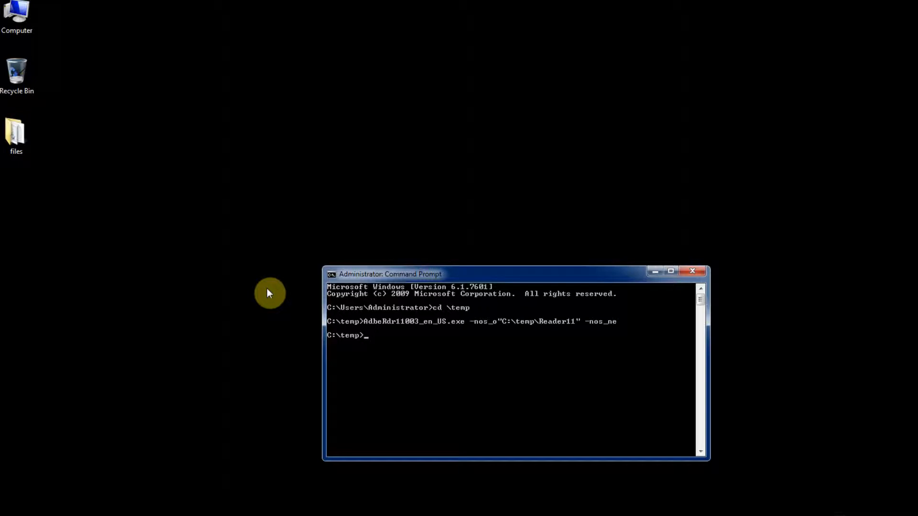
{"action": "left_click", "coordinate": [656, 271]}
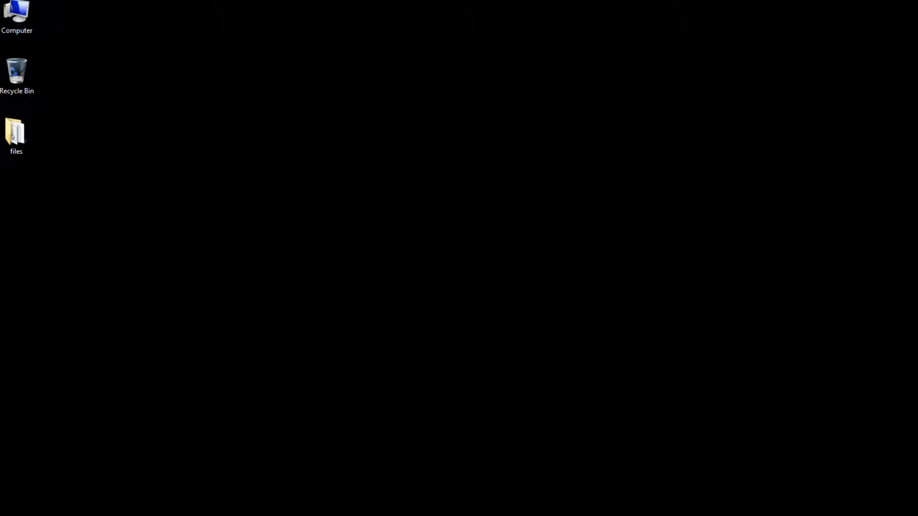
{"action": "left_click", "coordinate": [449, 515]}
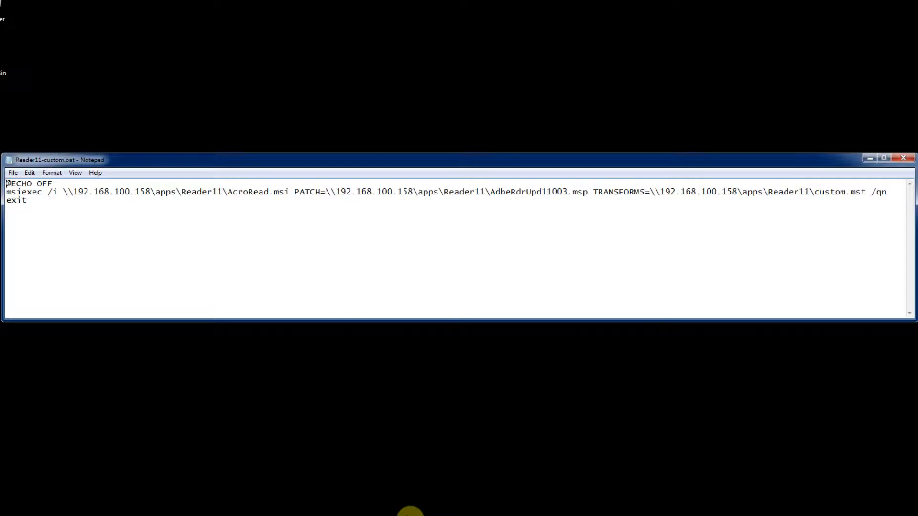
Step: Save a copy of Reader11-custom.bat in C:\temp with the file type All Files, and close the file
{"action": "left_click", "coordinate": [14, 174]}
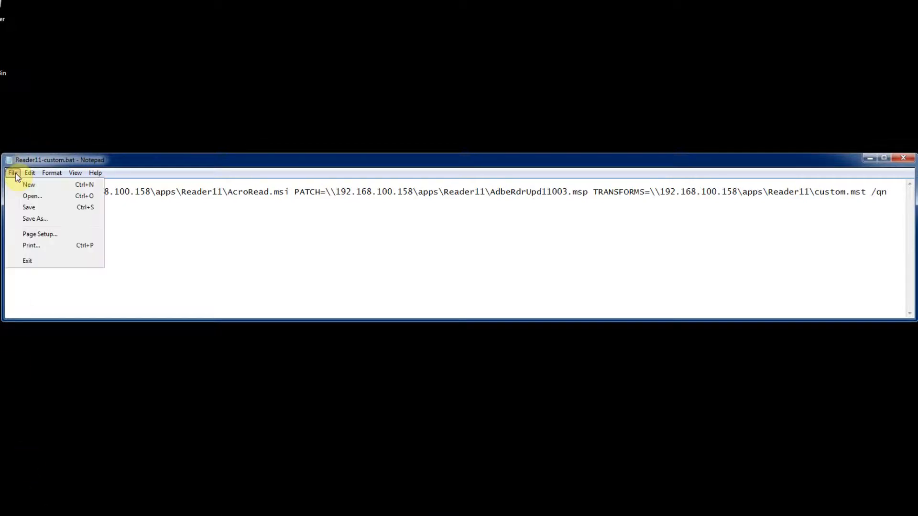
{"action": "left_click", "coordinate": [33, 220]}
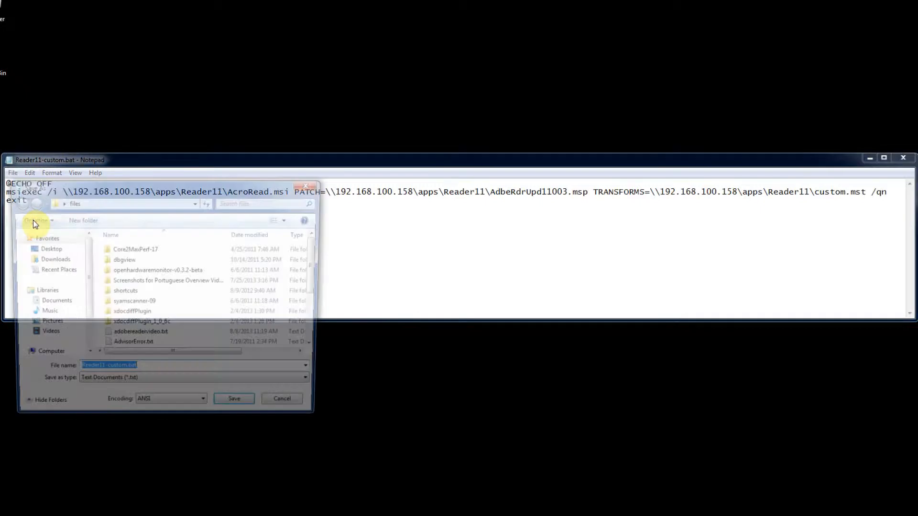
{"action": "left_click", "coordinate": [43, 356]}
{"action": "left_click", "coordinate": [45, 341]}
{"action": "left_click_drag", "start_coordinate": [317, 258], "coordinate": [310, 316]}
{"action": "left_click", "coordinate": [129, 333]}
{"action": "left_click", "coordinate": [240, 409]}
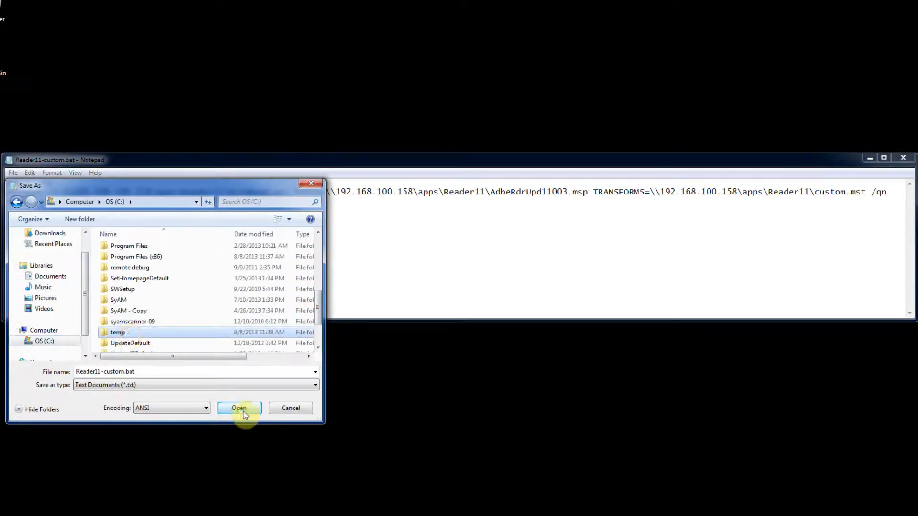
{"action": "left_click", "coordinate": [185, 385]}
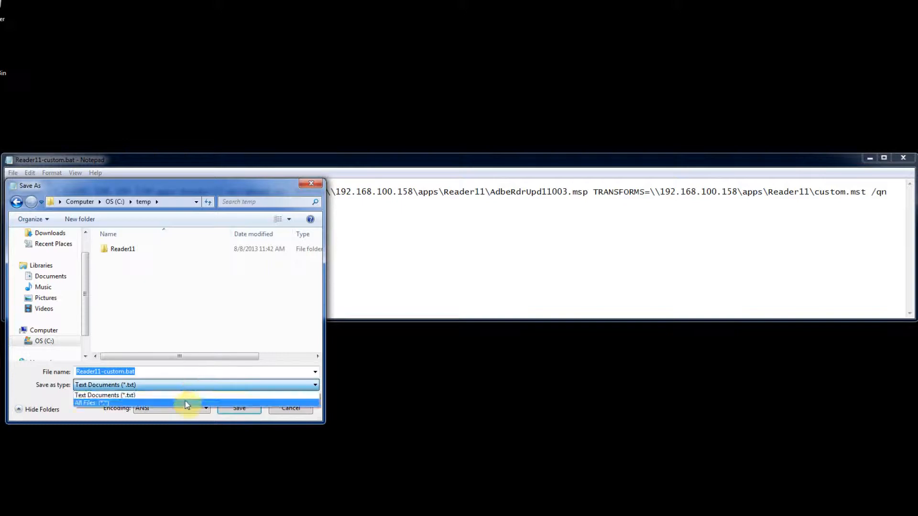
{"action": "left_click", "coordinate": [185, 400]}
{"action": "left_click", "coordinate": [228, 410]}
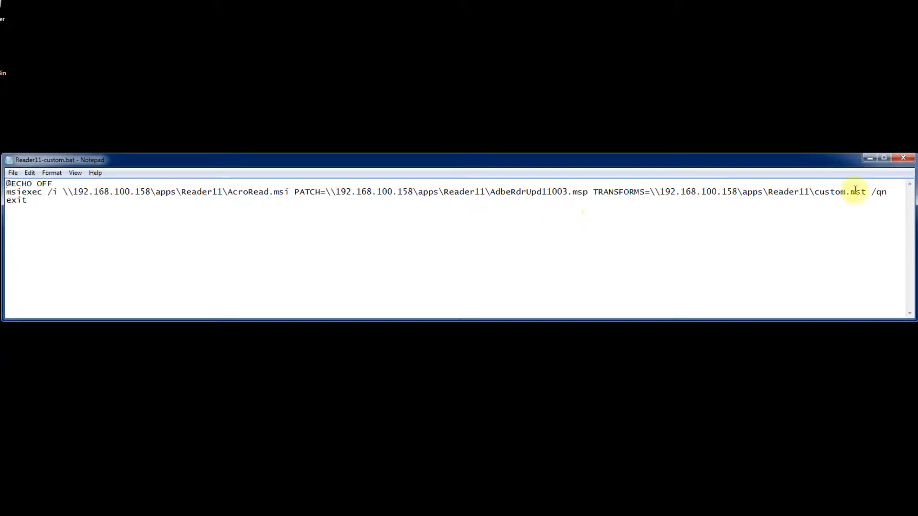
{"action": "left_click", "coordinate": [907, 161]}
Step: Switch to the Explorer windows and arrange C:\temp alongside the c$ share of 192.168.100.158
{"action": "left_click", "coordinate": [96, 515]}
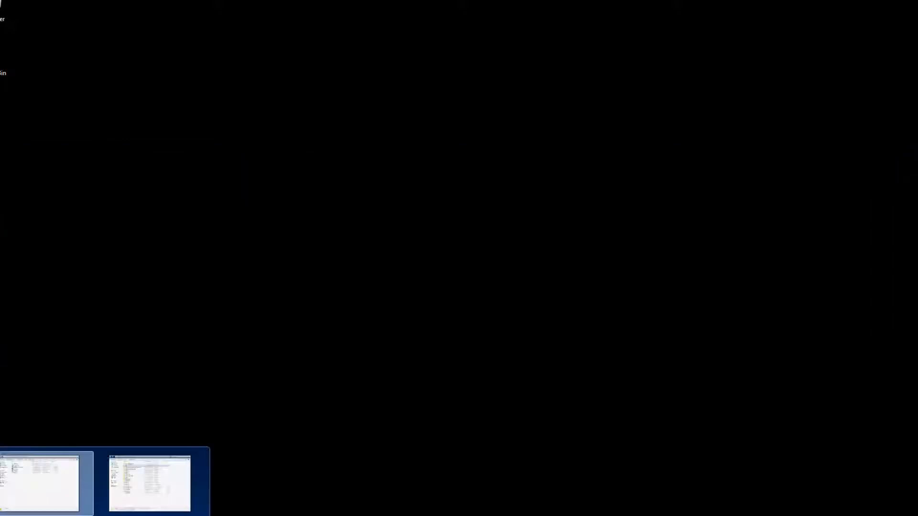
{"action": "left_click", "coordinate": [38, 501]}
{"action": "left_click", "coordinate": [322, 76]}
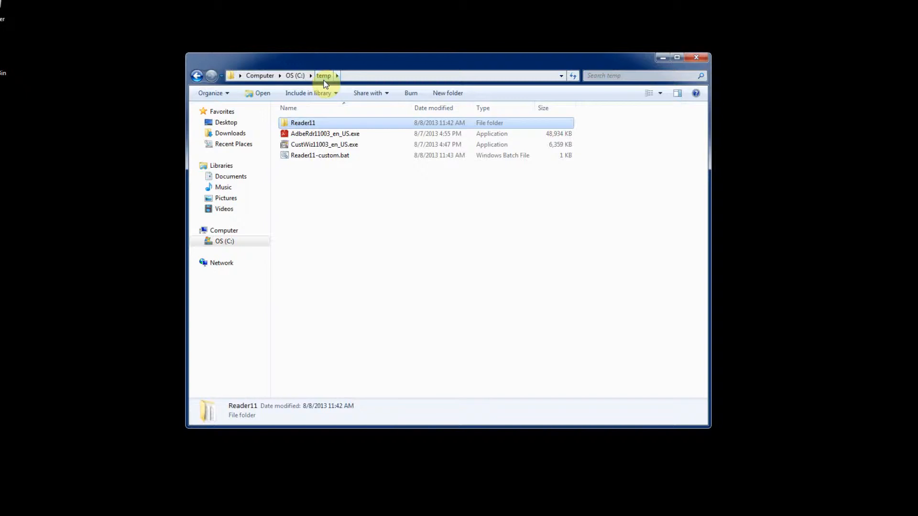
{"action": "left_click", "coordinate": [220, 515]}
{"action": "left_click", "coordinate": [248, 491]}
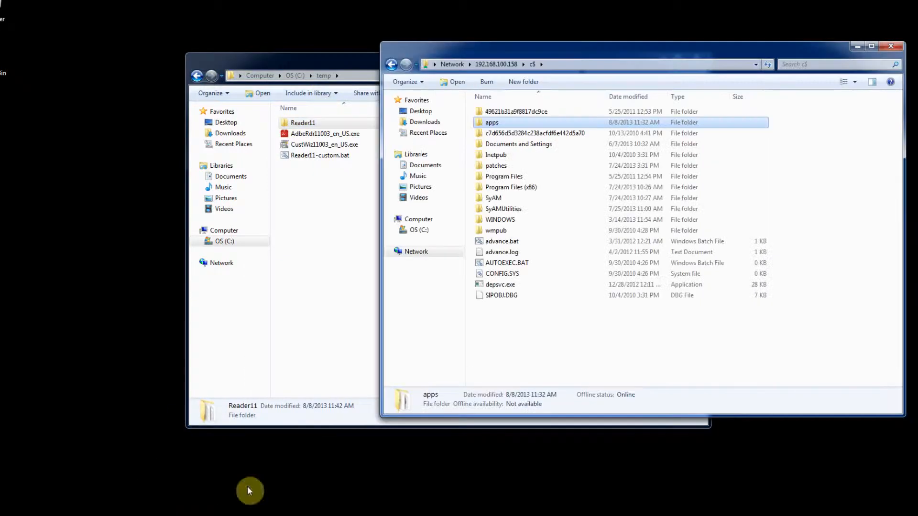
{"action": "left_click_drag", "start_coordinate": [567, 55], "coordinate": [611, 46]}
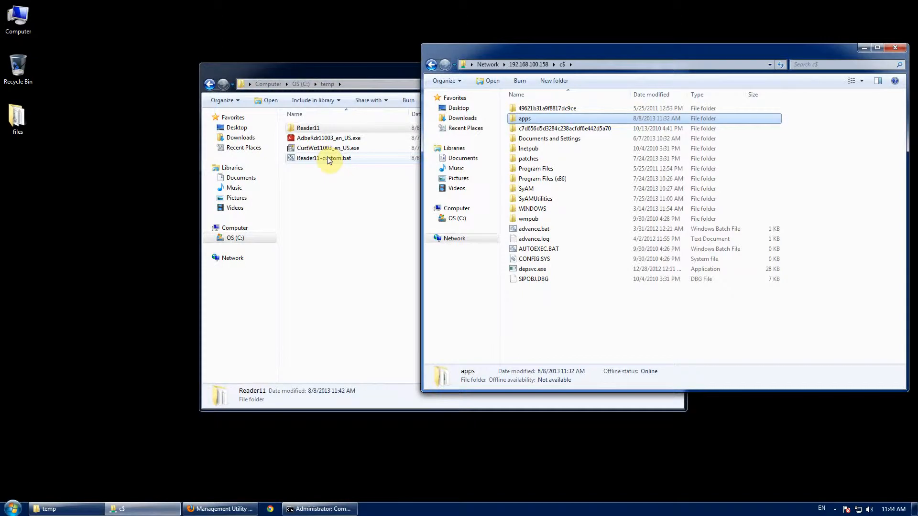
Step: Copy the Reader11 folder and Reader11-custom.bat from C:\temp to the apps folder on the c$ share, and minimize both windows
{"action": "left_click", "coordinate": [329, 160]}
{"action": "left_click_drag", "start_coordinate": [512, 71], "coordinate": [439, 177]}
{"action": "left_click", "coordinate": [282, 235], "text": "ctrl"}
{"action": "left_click_drag", "start_coordinate": [282, 235], "coordinate": [574, 118]}
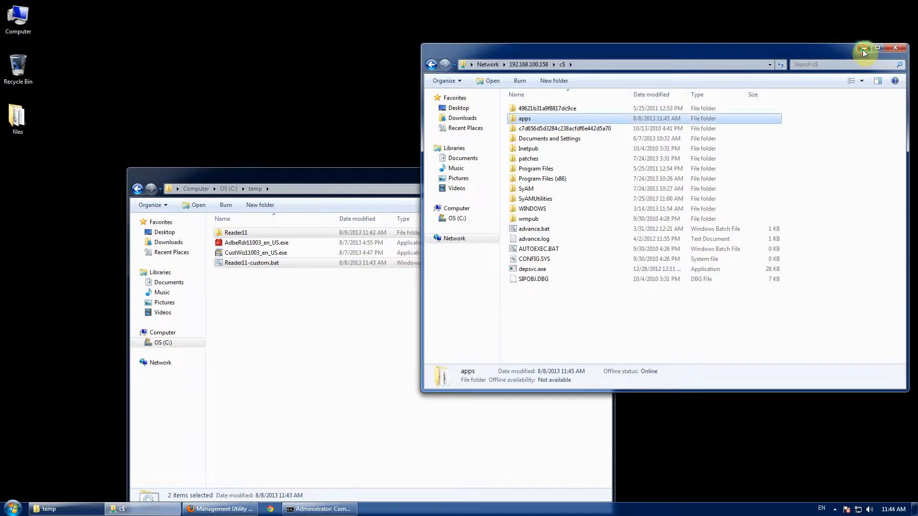
{"action": "left_click", "coordinate": [862, 49]}
{"action": "left_click", "coordinate": [571, 174]}
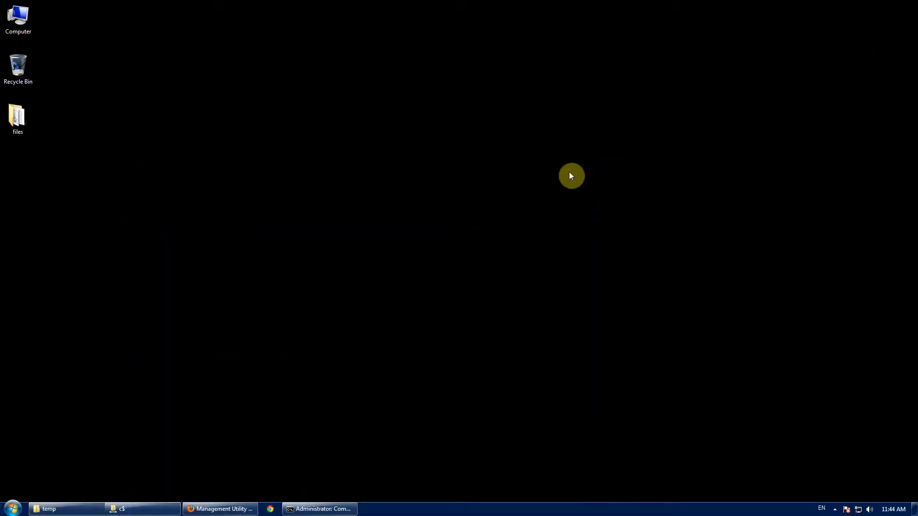
Step: Switch to SyAM Management Utilities in Firefox and name a Windows third party deployment template Adobe Reader XI
{"action": "left_click", "coordinate": [224, 510]}
{"action": "left_click", "coordinate": [19, 242]}
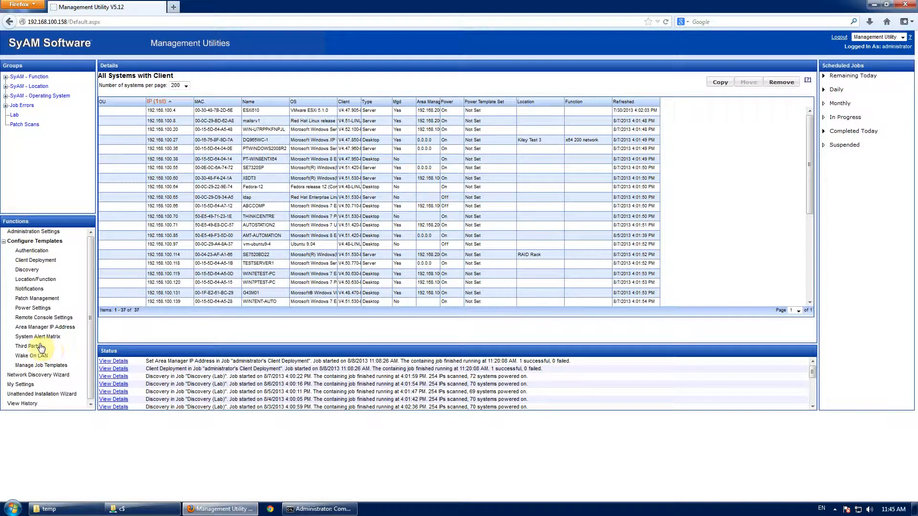
{"action": "left_click", "coordinate": [28, 346]}
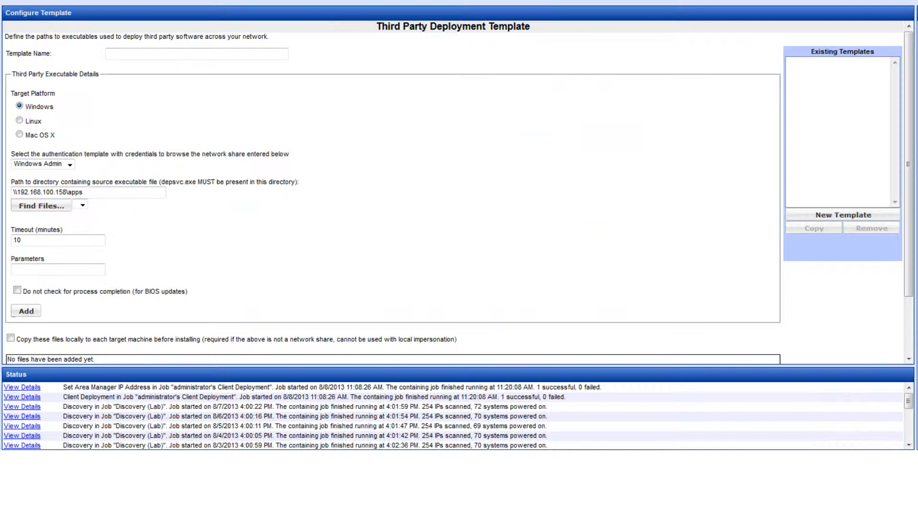
{"action": "type", "text": "Adobe Reader XI"}
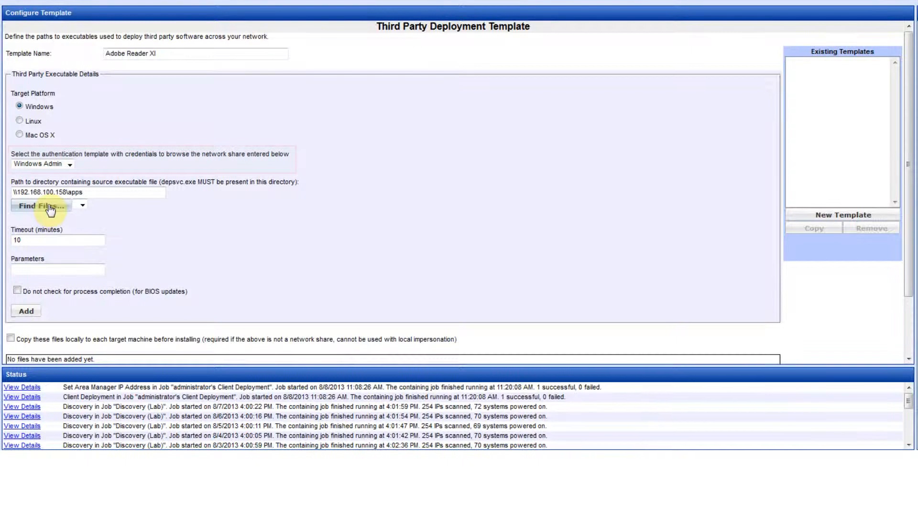
Step: Add Reader11-custom.bat from \\192.168.100.158\apps to the template with a 10-minute timeout, and save the template
{"action": "left_click", "coordinate": [49, 206]}
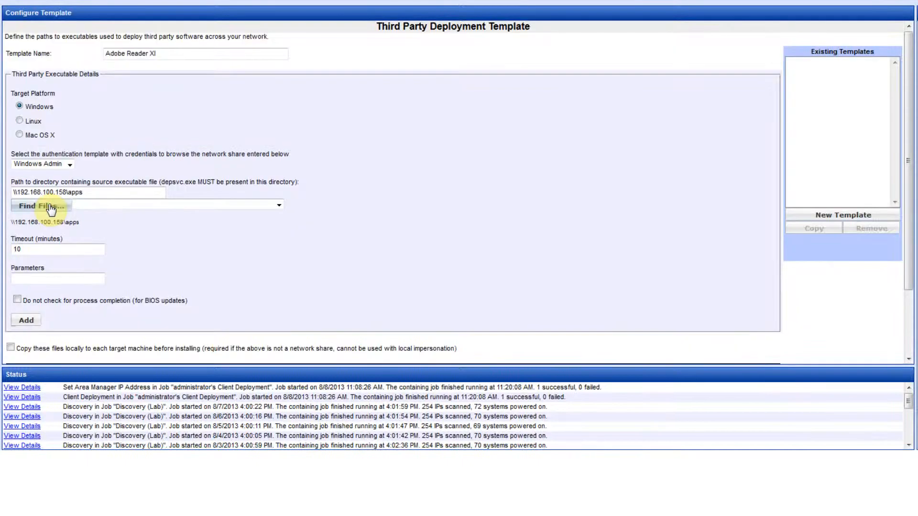
{"action": "left_click", "coordinate": [91, 203]}
{"action": "scroll", "coordinate": [175, 269], "scroll_direction": "down", "scroll_amount": 1}
{"action": "scroll", "coordinate": [175, 271], "scroll_direction": "down", "scroll_amount": 5}
{"action": "left_click", "coordinate": [157, 318]}
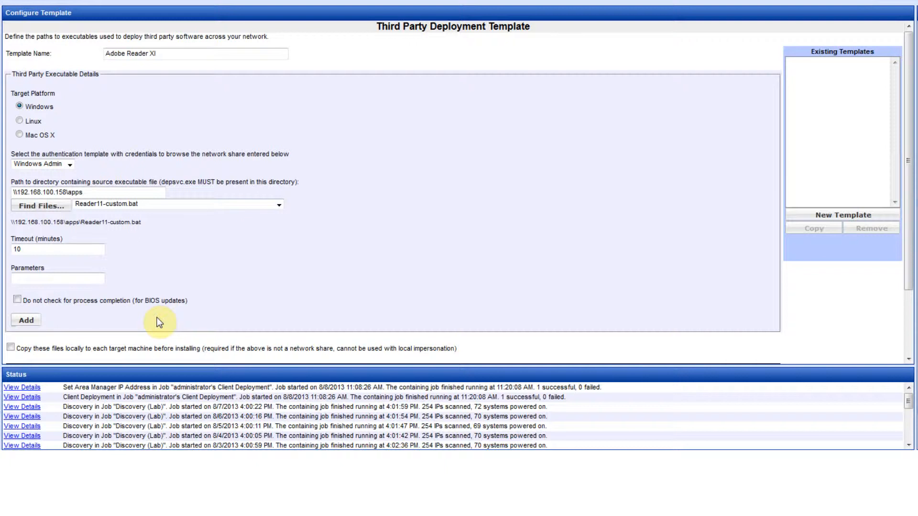
{"action": "left_click", "coordinate": [26, 320]}
{"action": "scroll", "coordinate": [300, 294], "scroll_direction": "down", "scroll_amount": 2}
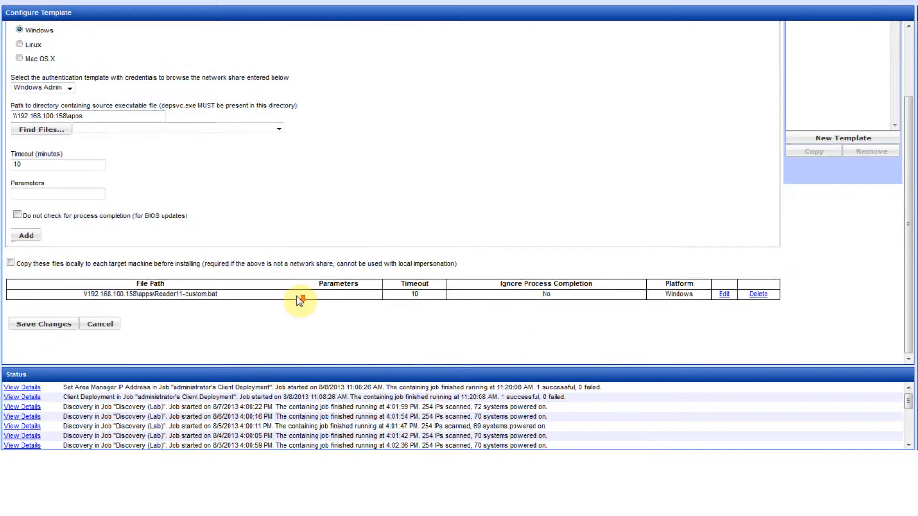
{"action": "left_click", "coordinate": [36, 324]}
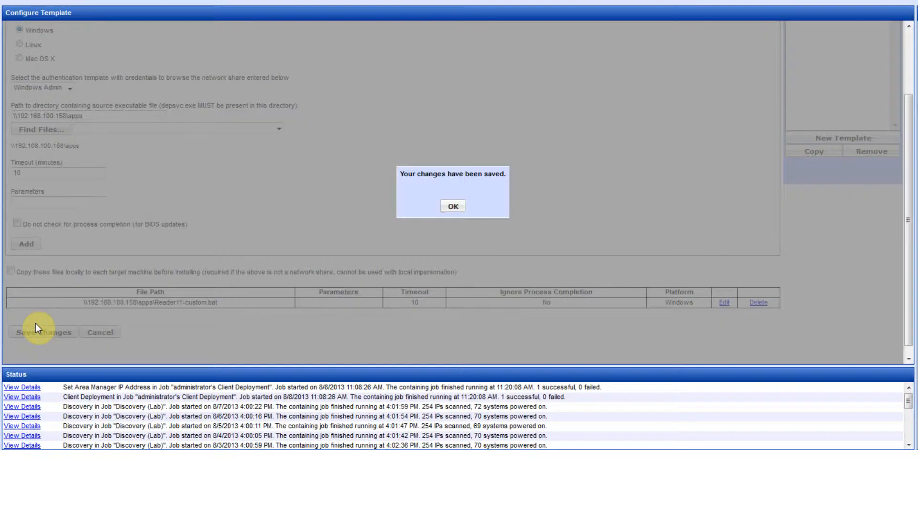
{"action": "left_click", "coordinate": [448, 208]}
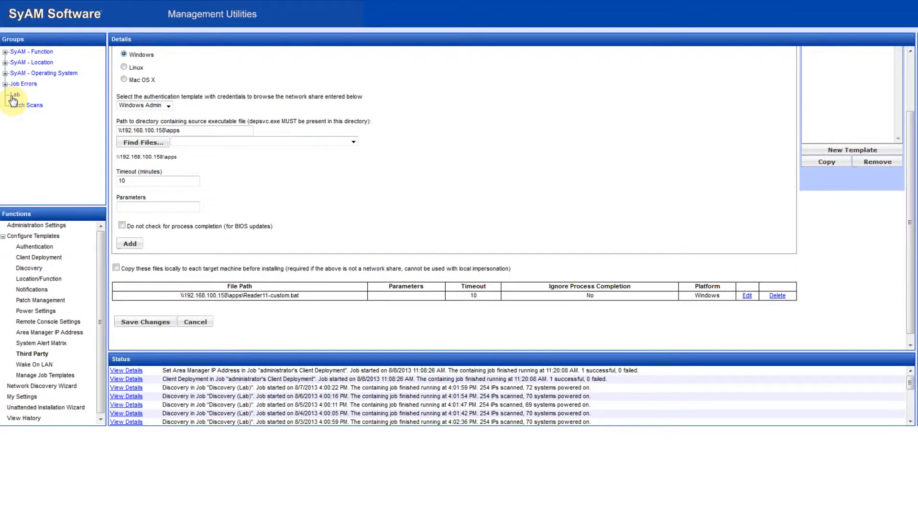
Step: Start a Deploy Third Party Software task for the system 192.168.100.150 in the Lab group
{"action": "left_click", "coordinate": [14, 95]}
{"action": "left_click_drag", "start_coordinate": [907, 109], "coordinate": [906, 262]}
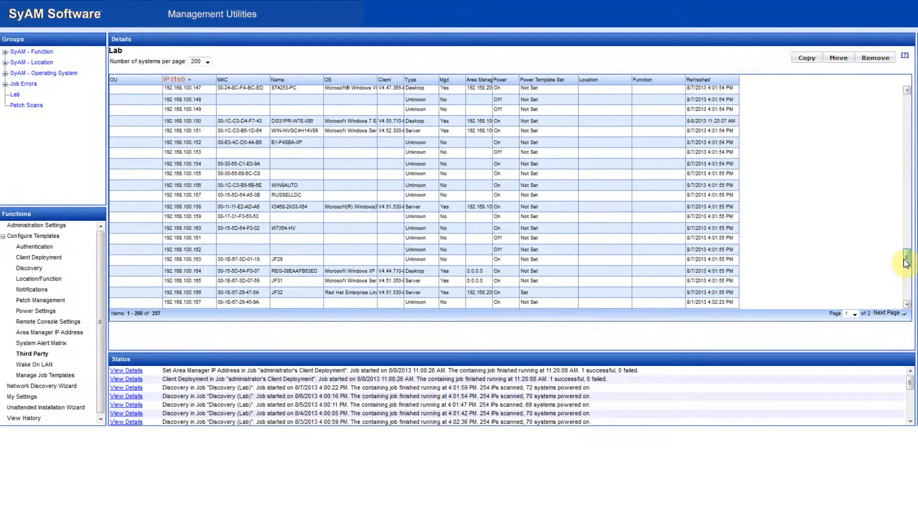
{"action": "left_click", "coordinate": [231, 122]}
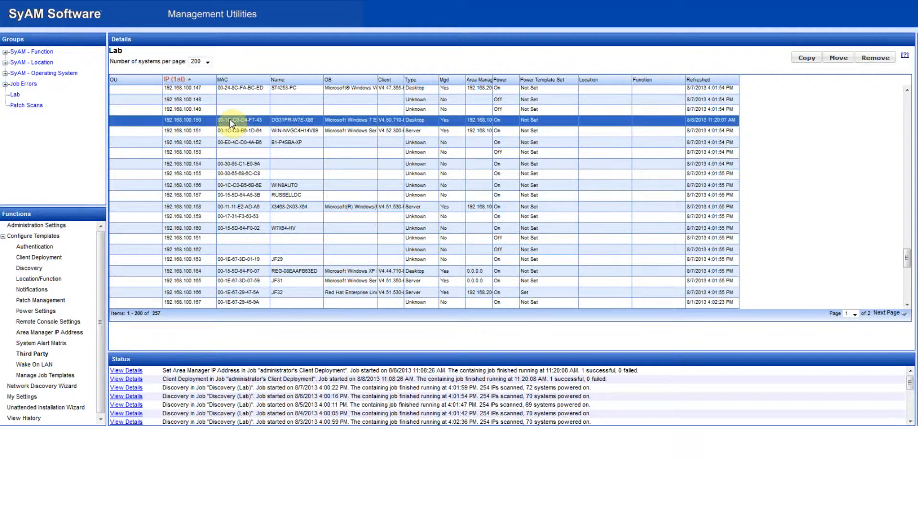
{"action": "right_click", "coordinate": [232, 124]}
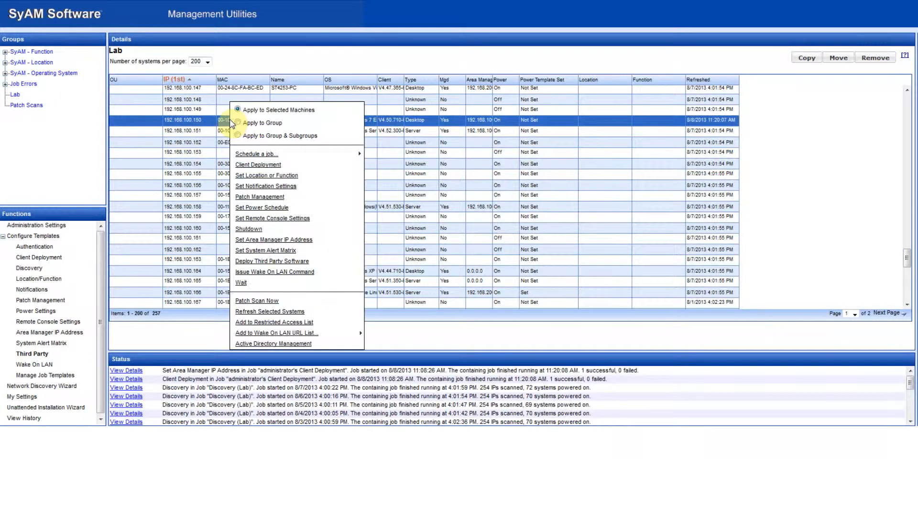
{"action": "left_click", "coordinate": [269, 262]}
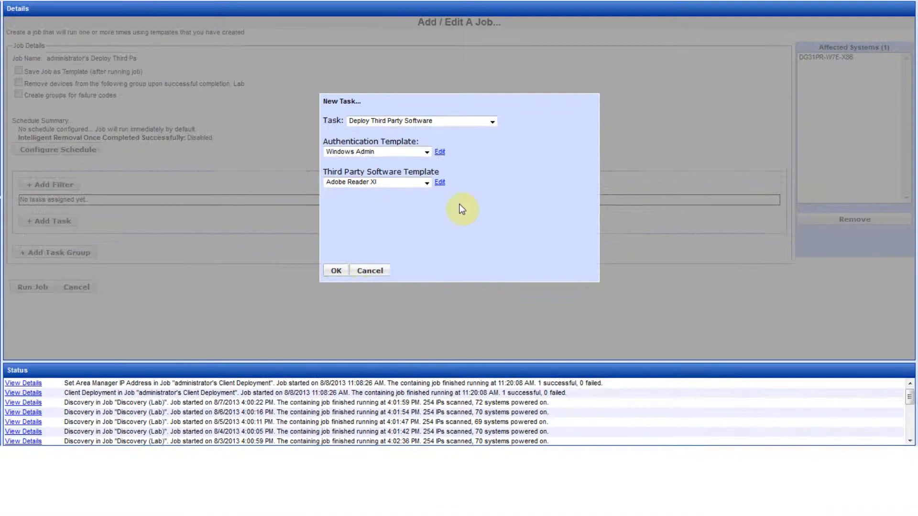
Step: Run the deployment job immediately with the Windows Admin and Adobe Reader XI templates, and review its result details
{"action": "left_click", "coordinate": [337, 272]}
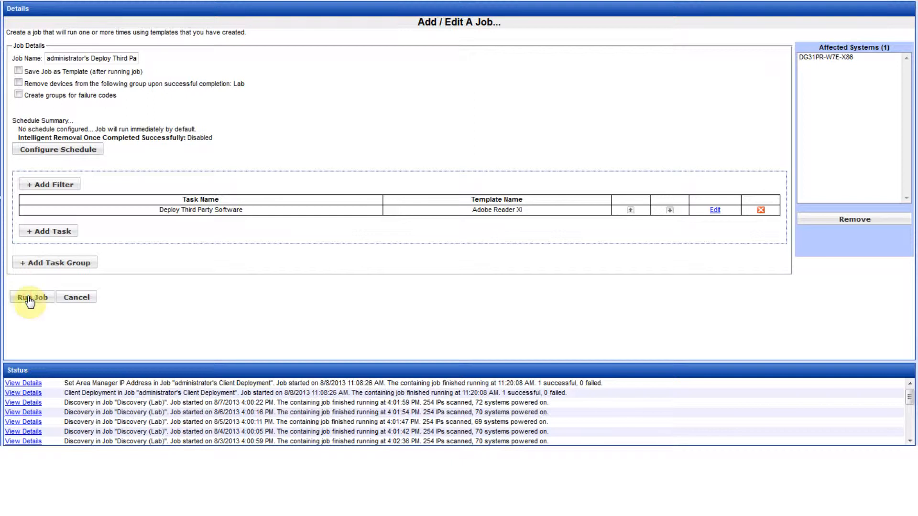
{"action": "left_click", "coordinate": [30, 298]}
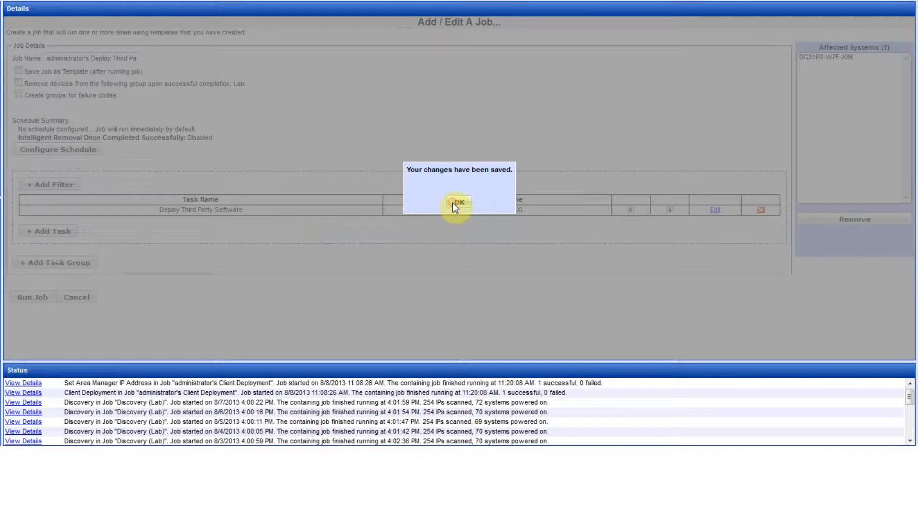
{"action": "left_click", "coordinate": [452, 204]}
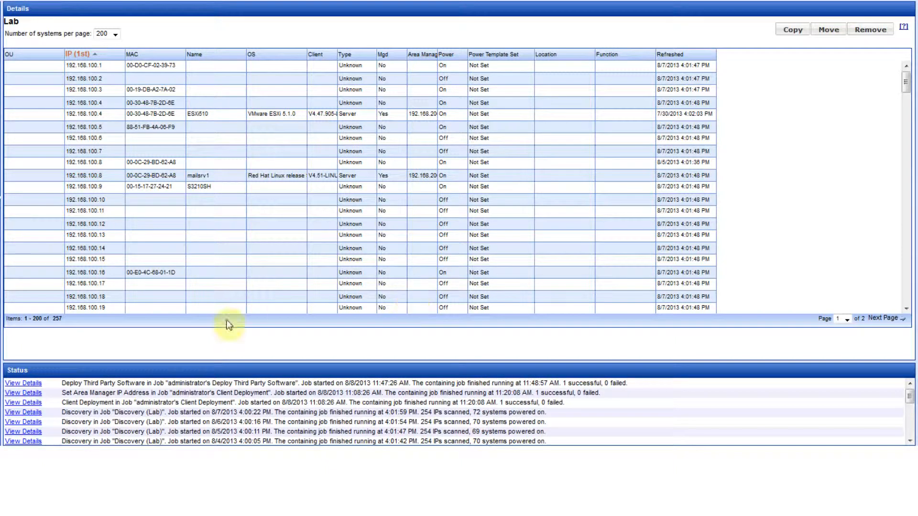
{"action": "left_click", "coordinate": [33, 387]}
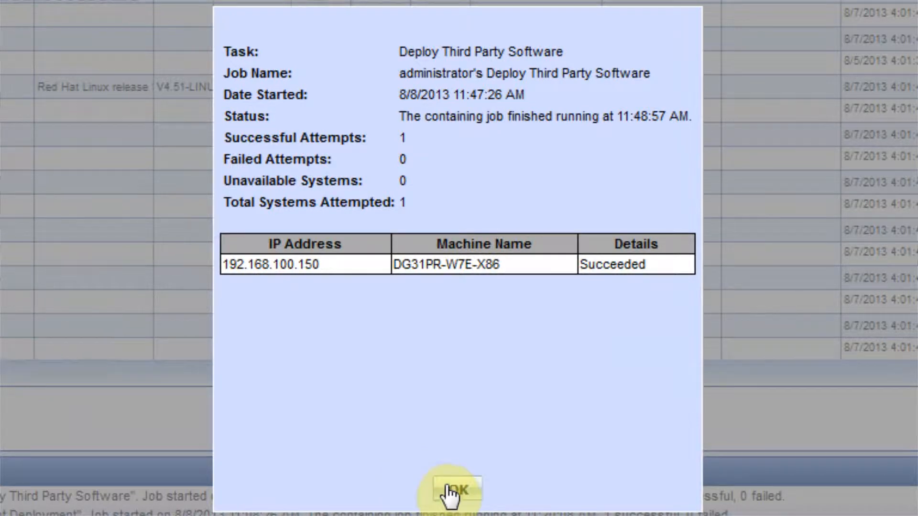
{"action": "left_click", "coordinate": [450, 493]}
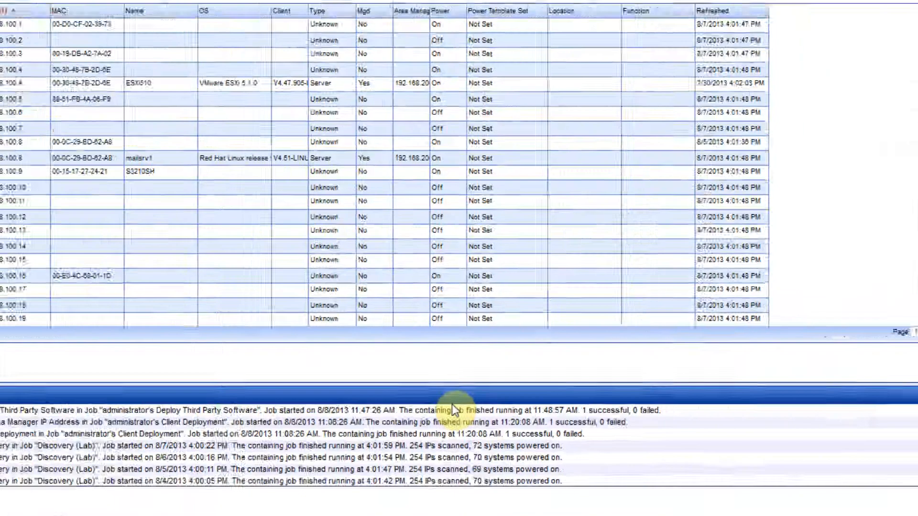